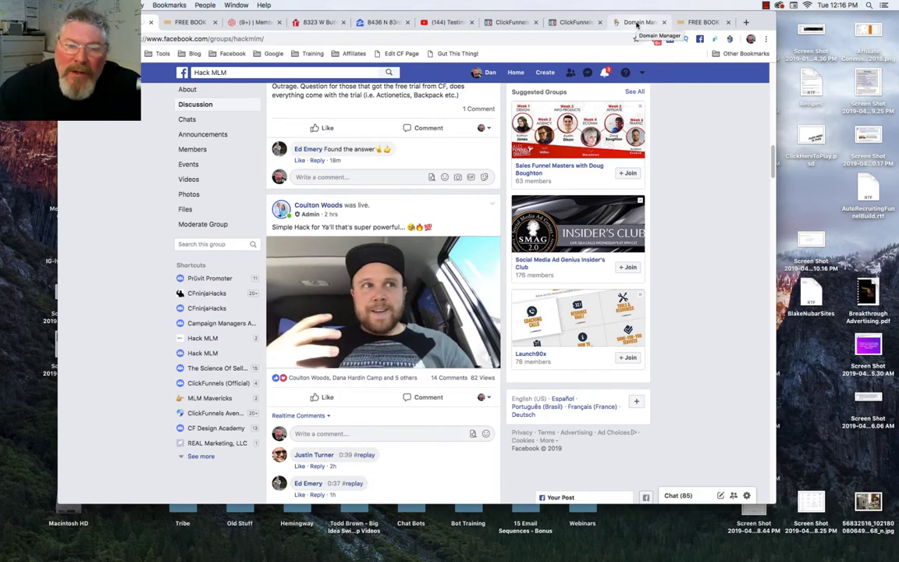
Step: Switch to the GoDaddy Domain Manager and examine the DNS records, nameservers and forwarding settings of autorecruitingfunnel.com
click(636, 24)
scroll(421, 166, up, 3)
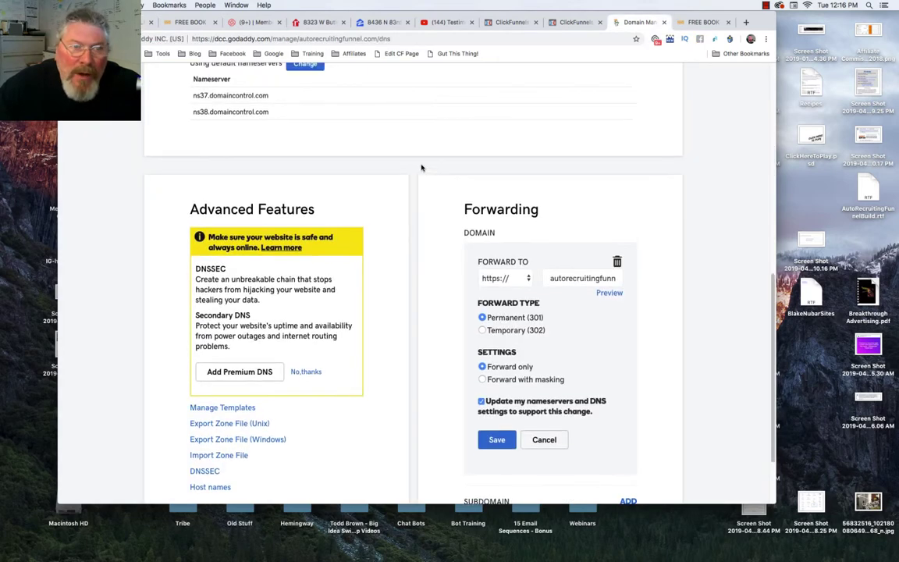
scroll(381, 158, down, 1)
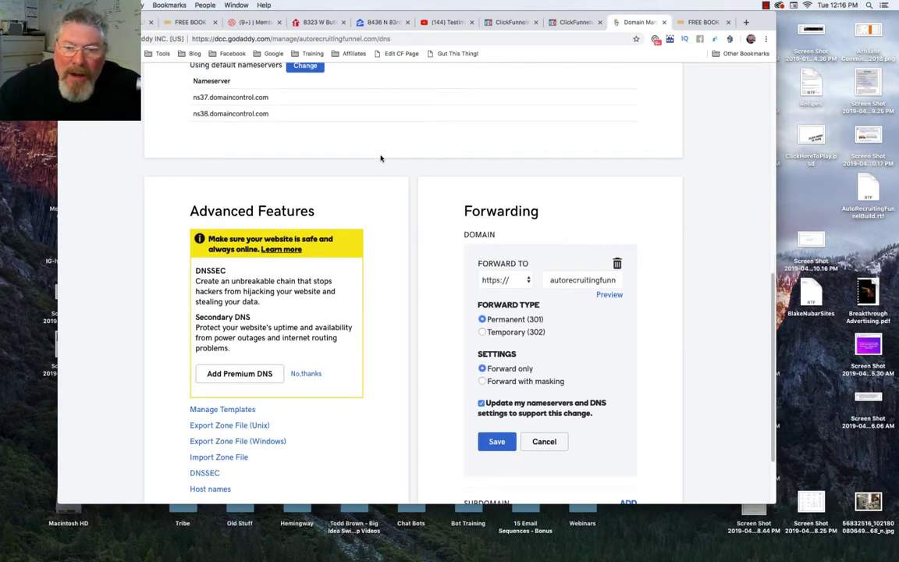
scroll(381, 158, down, 1)
scroll(363, 139, up, 2)
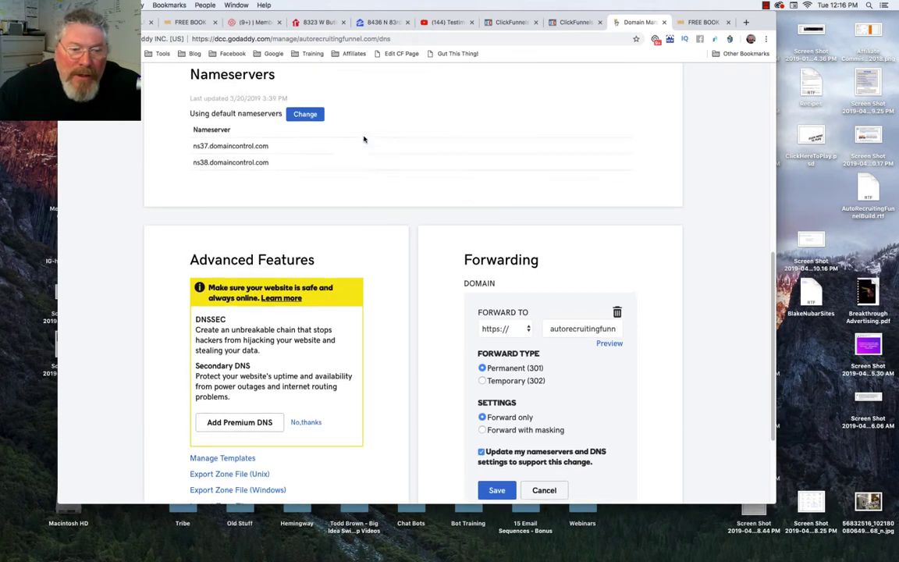
scroll(363, 139, up, 6)
scroll(363, 139, down, 4)
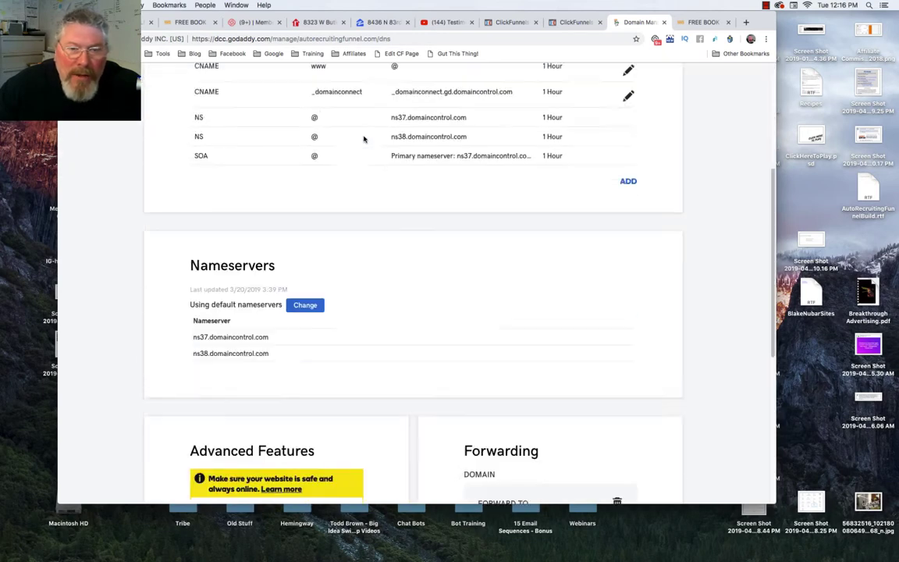
scroll(363, 139, down, 4)
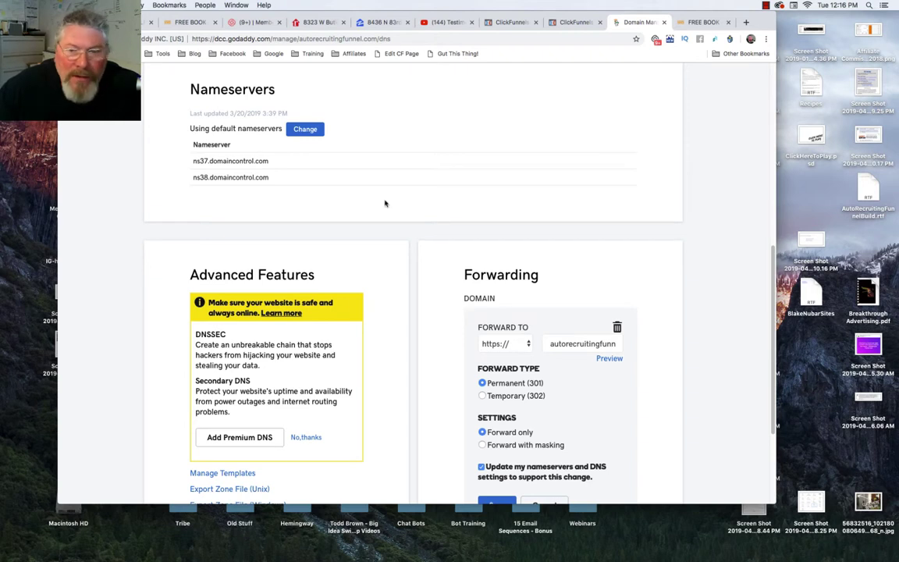
scroll(413, 278, down, 2)
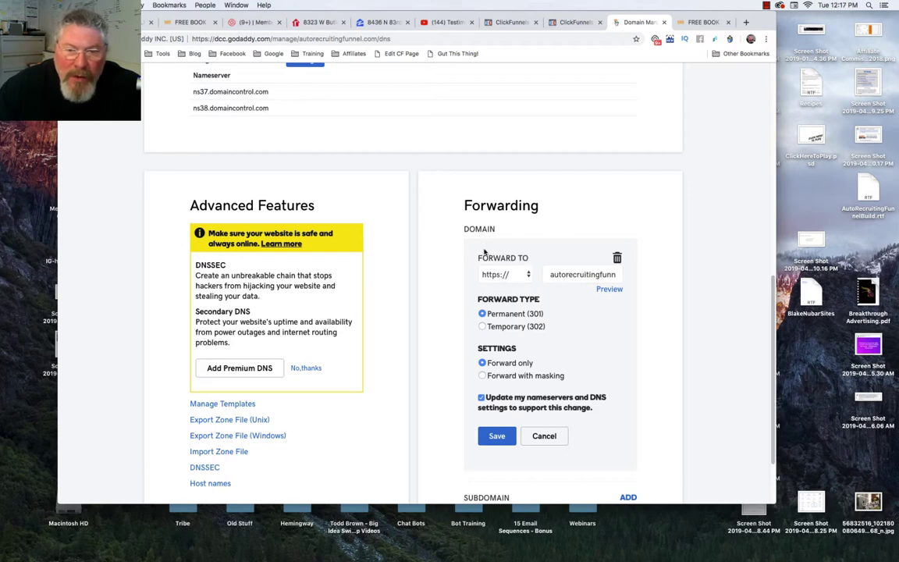
Step: Check which domain is being managed and read the full destination address, forward type and settings of its domain forwarding
scroll(483, 251, up, 10)
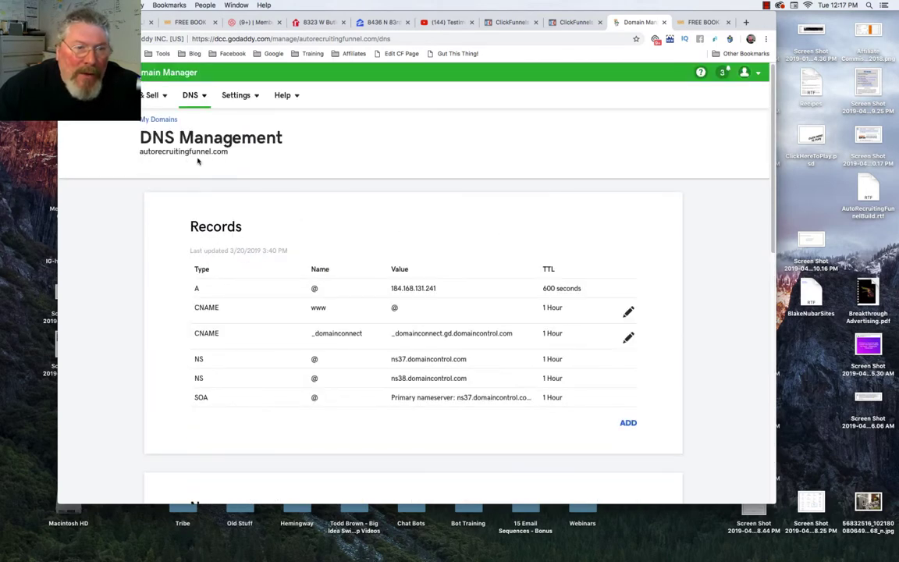
scroll(326, 233, down, 10)
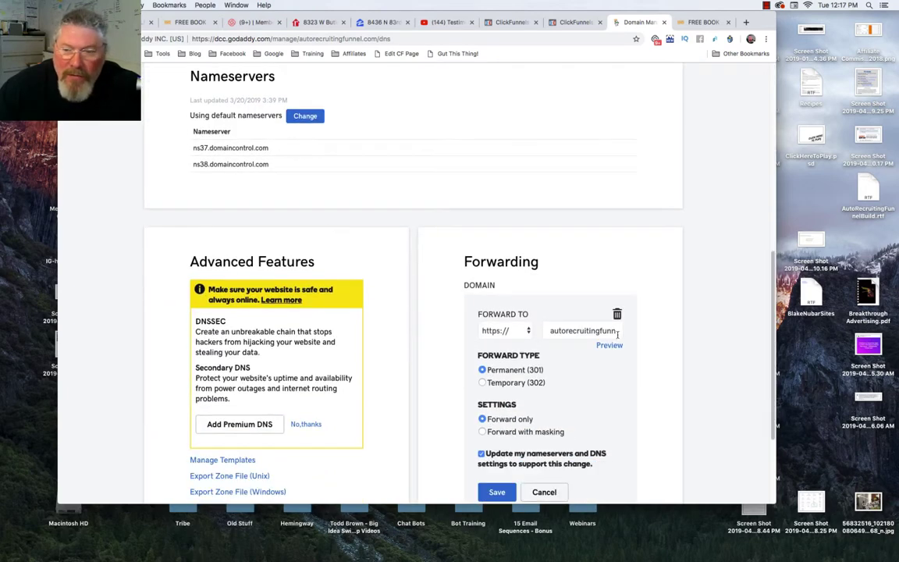
drag(617, 334, 649, 334)
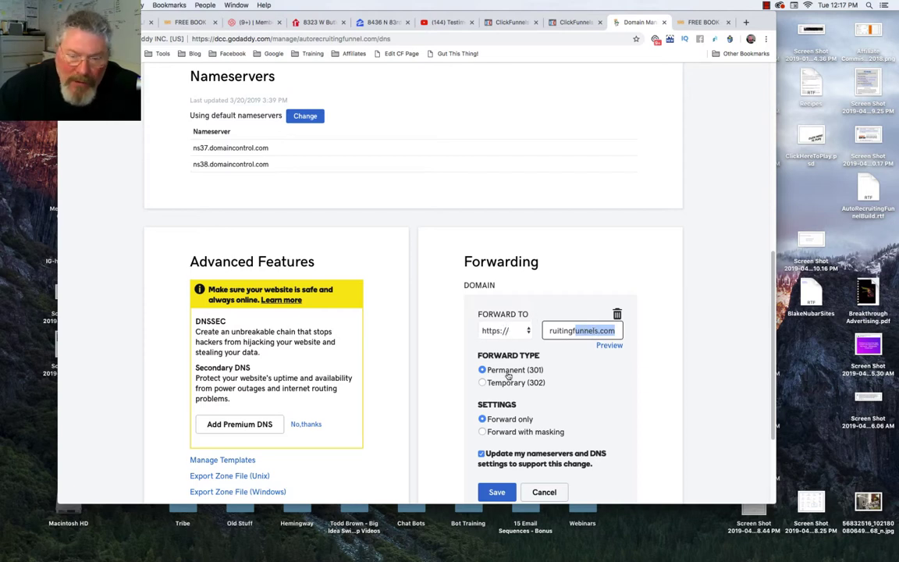
scroll(507, 375, down, 2)
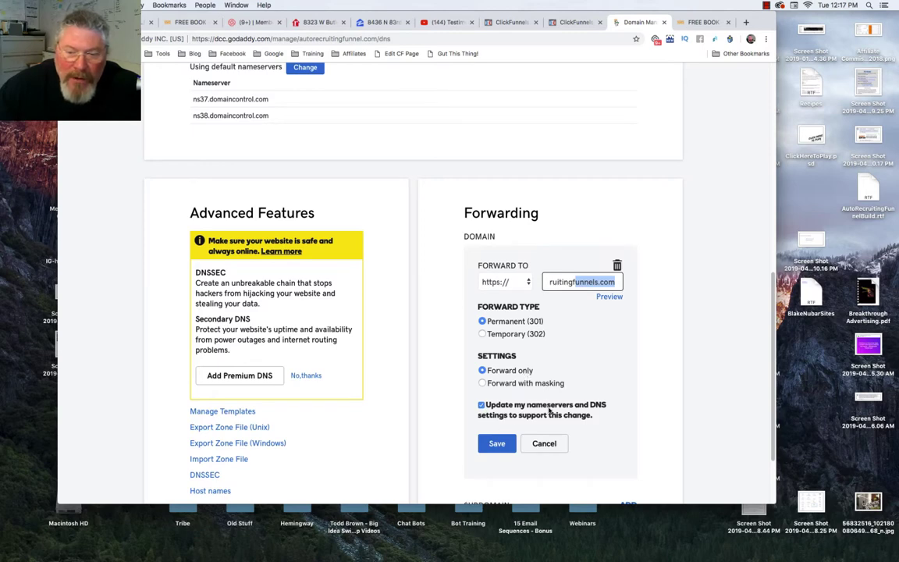
scroll(438, 212, up, 3)
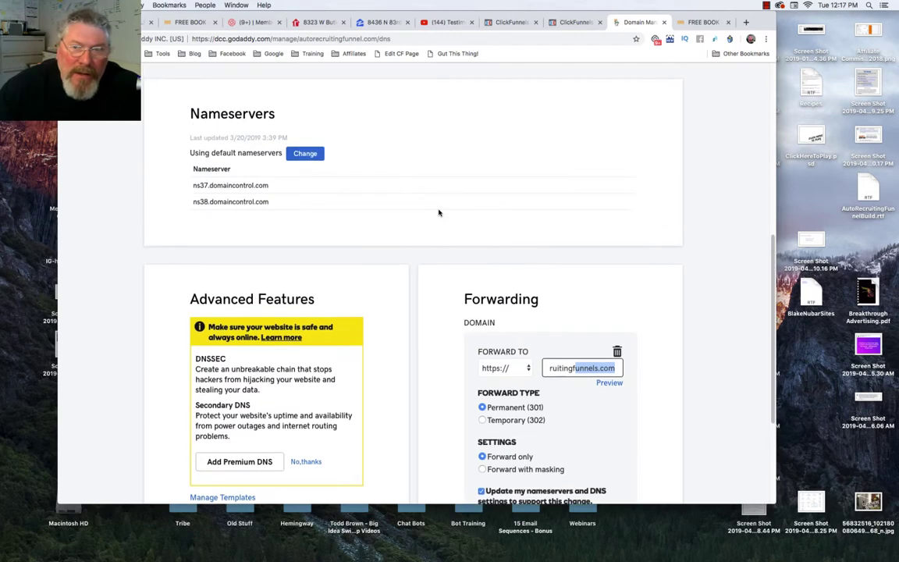
scroll(438, 212, up, 12)
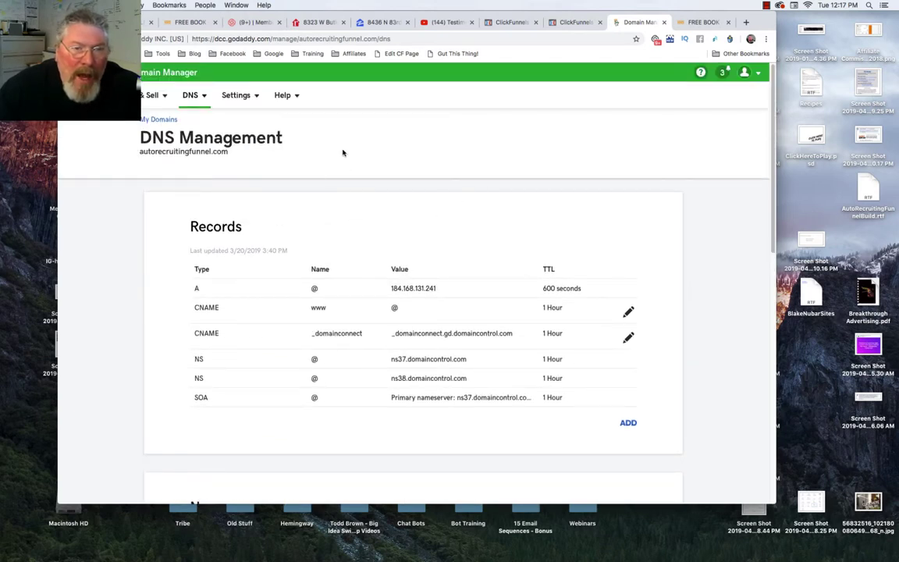
Step: Compare the default page setting of realfunnelsecrets.com in ClickFunnels with the domain forwarding settings in GoDaddy
click(512, 22)
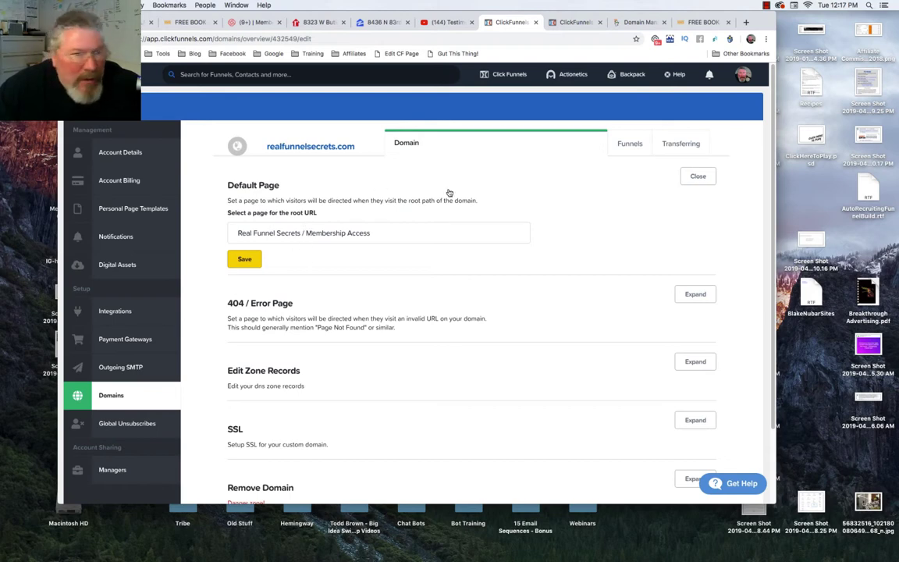
click(635, 23)
scroll(534, 301, down, 5)
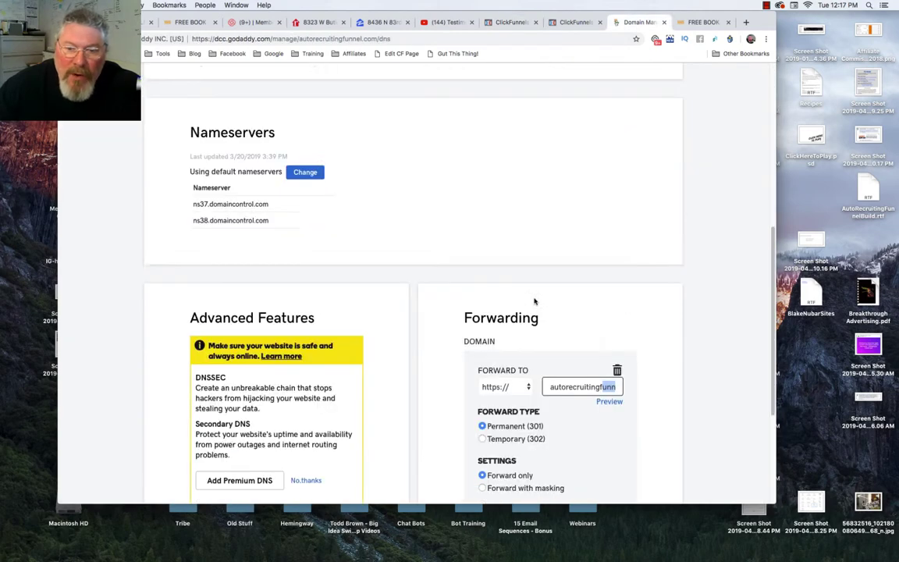
scroll(533, 301, down, 2)
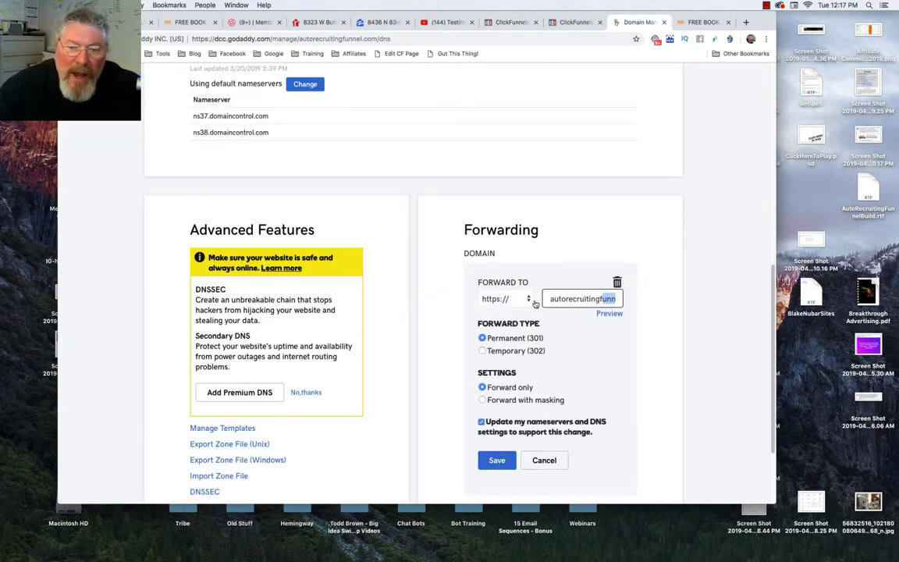
Step: In ClickFunnels, open the settings of campaignmanagersacademy.com from the domains list and expand its zone records
click(515, 23)
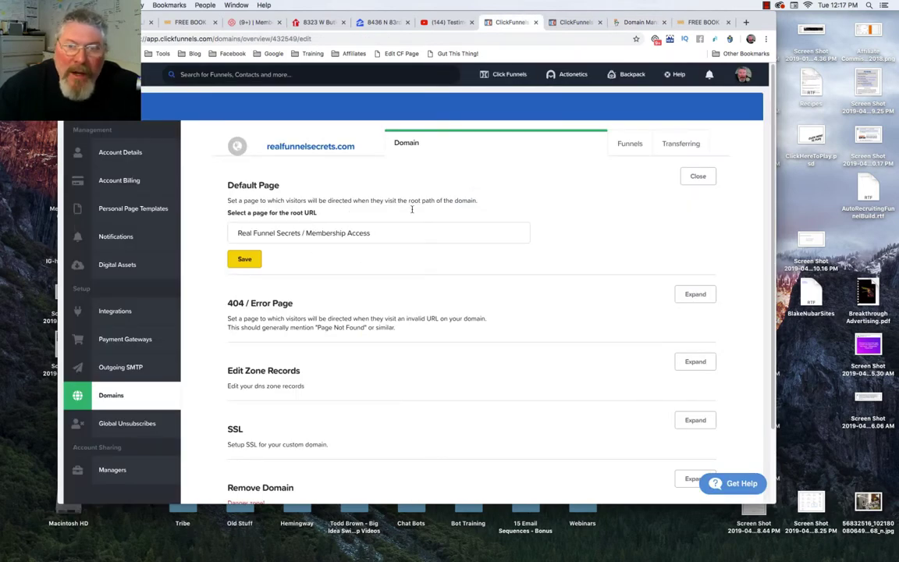
click(111, 395)
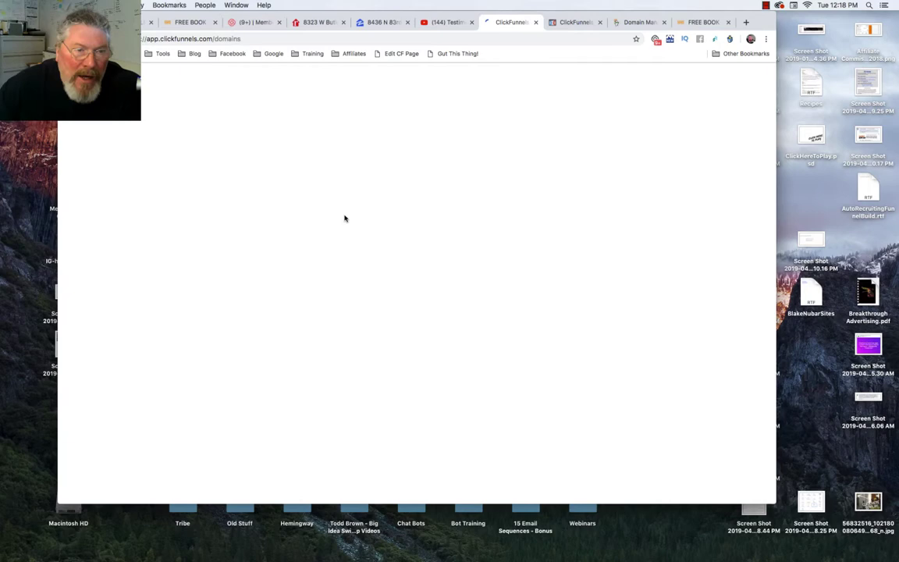
scroll(344, 217, down, 2)
scroll(344, 217, down, 10)
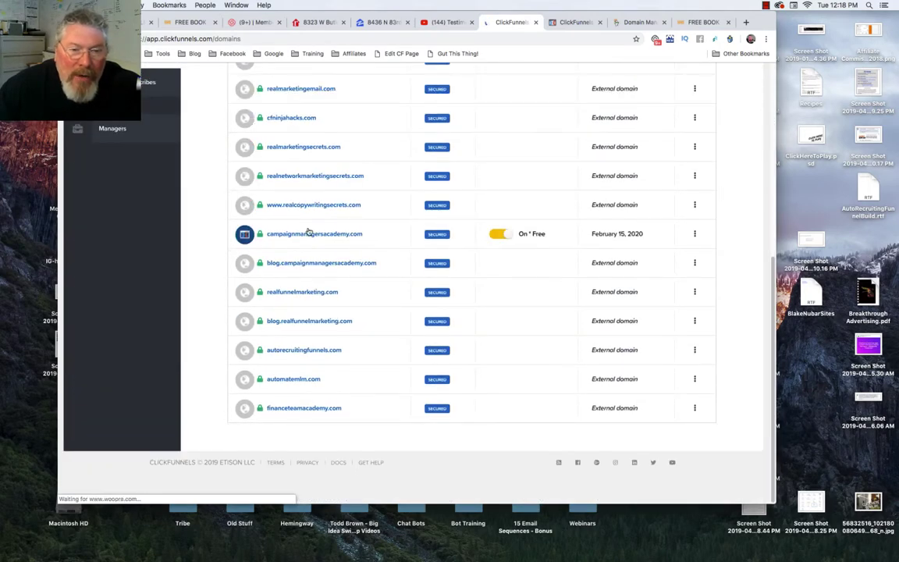
click(330, 237)
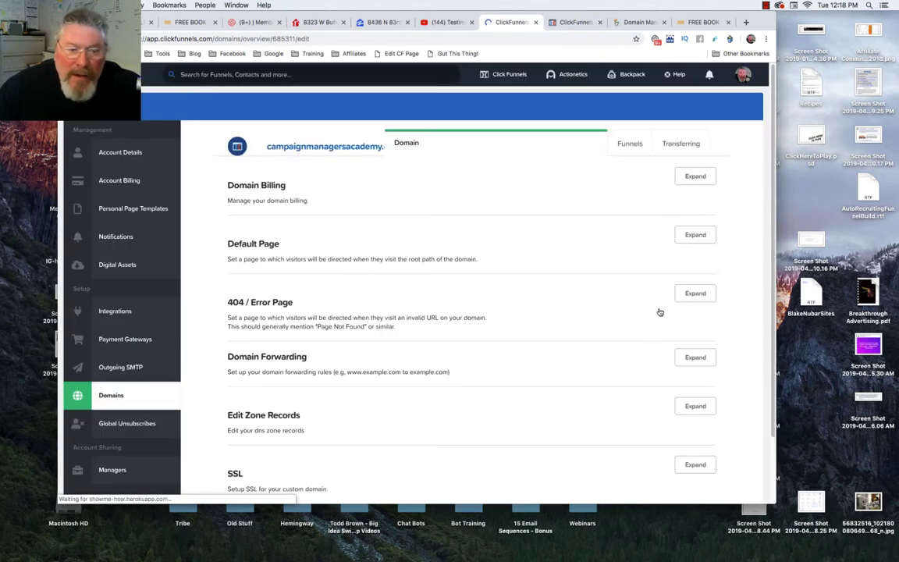
click(690, 407)
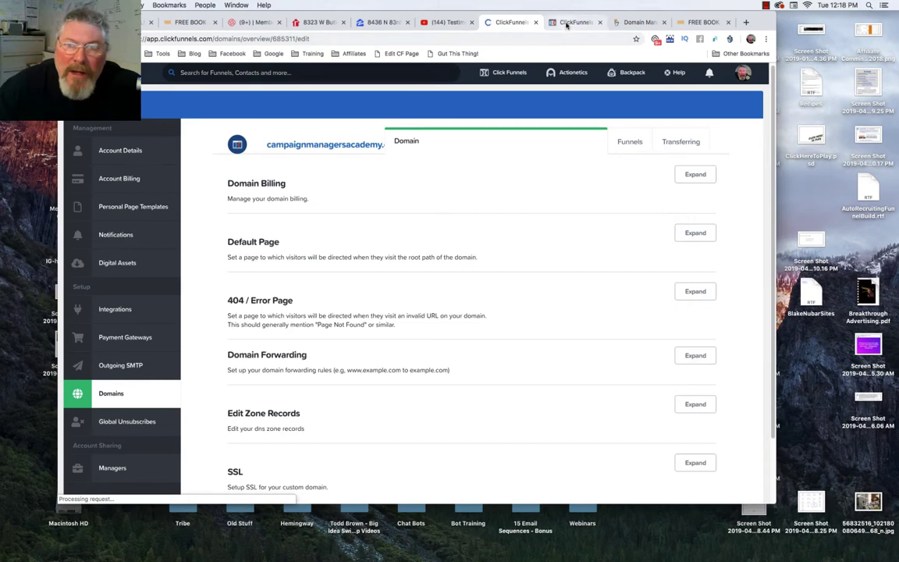
Step: Switch to the Hack MLM Facebook group, sort the live video's comments by Newest and show the remaining comments
click(117, 22)
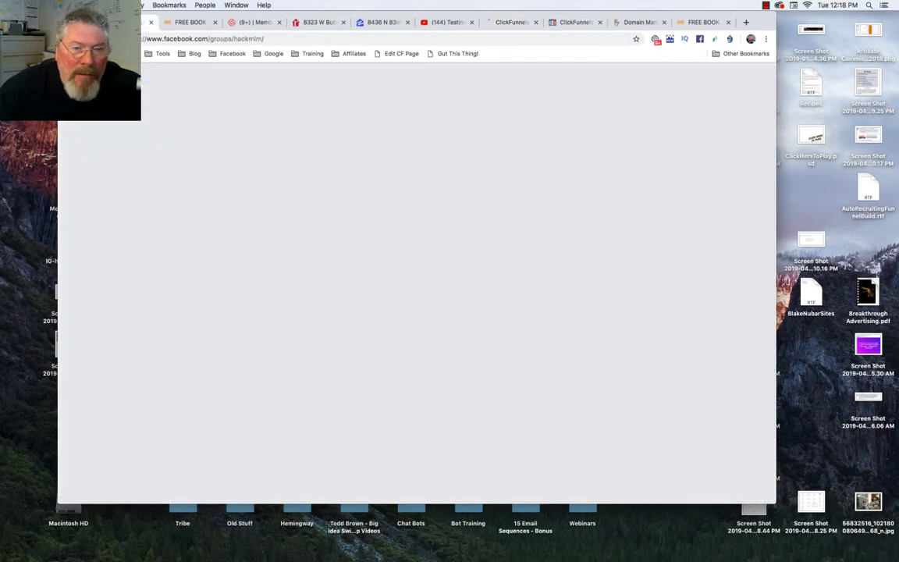
scroll(434, 299, down, 5)
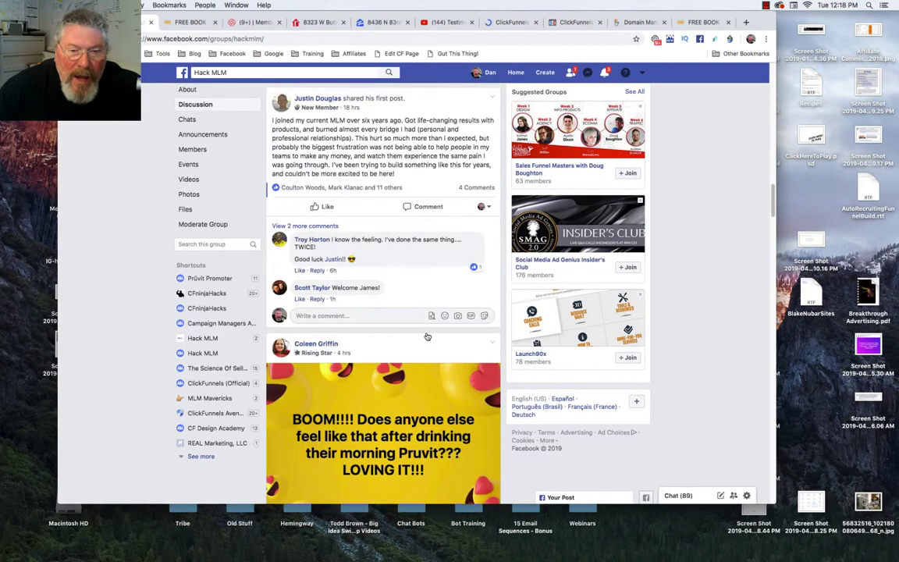
scroll(401, 241, up, 7)
scroll(401, 242, down, 7)
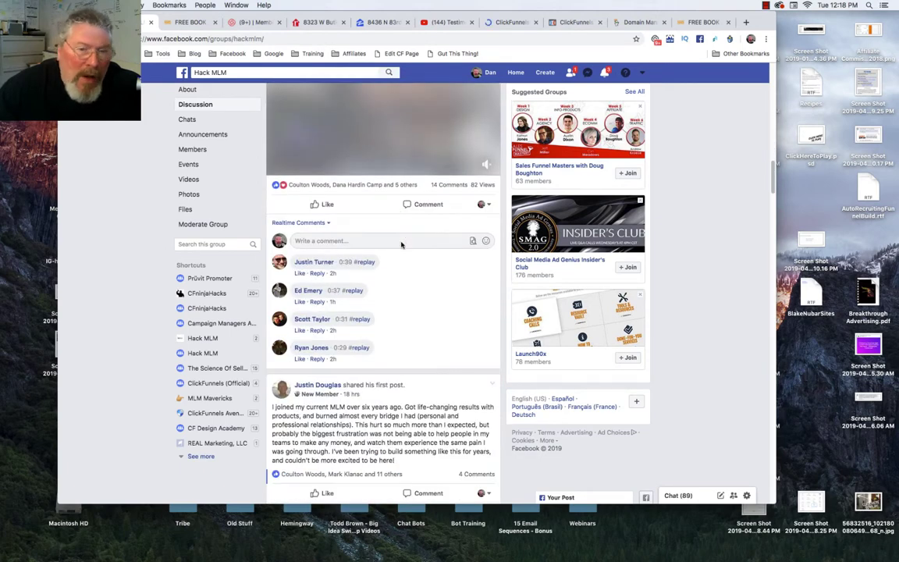
click(310, 224)
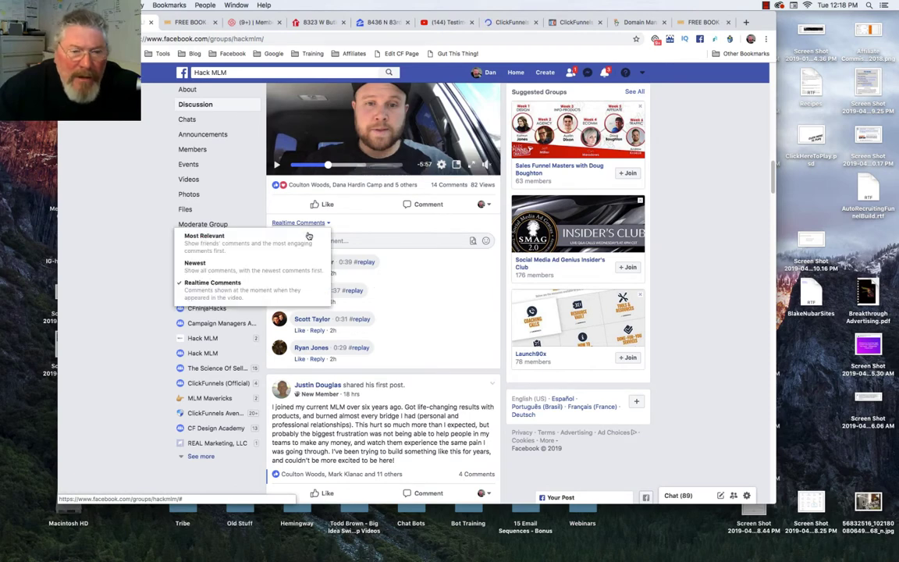
click(195, 263)
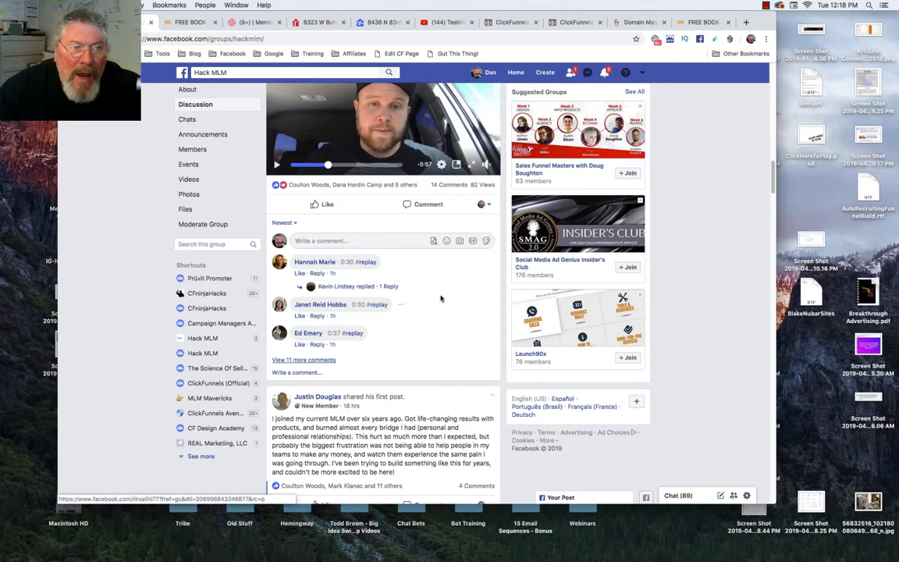
scroll(440, 298, down, 1)
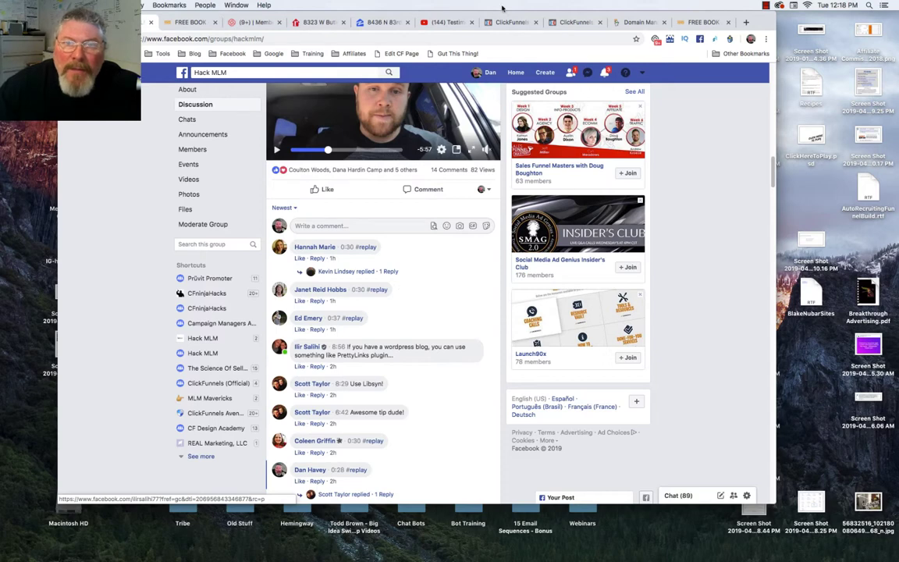
click(573, 24)
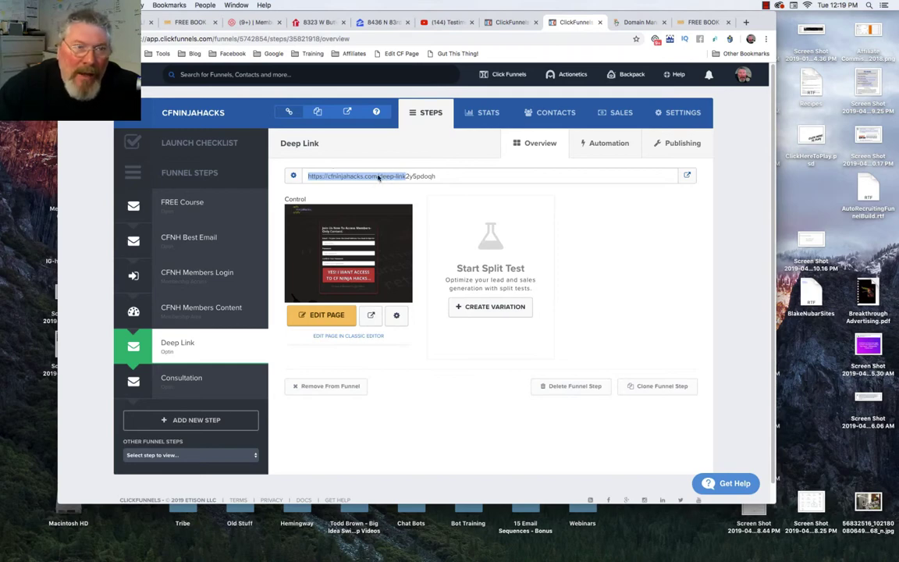
click(117, 22)
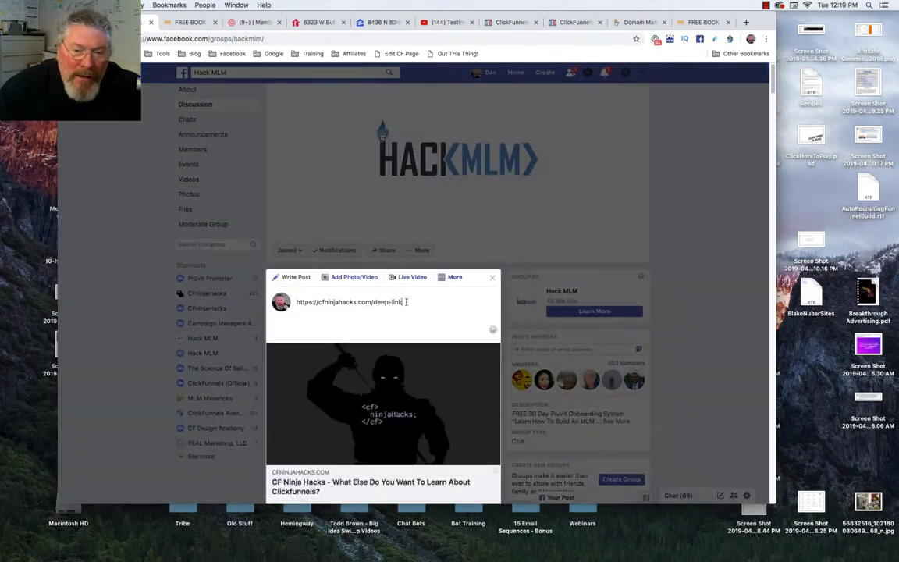
scroll(433, 313, down, 2)
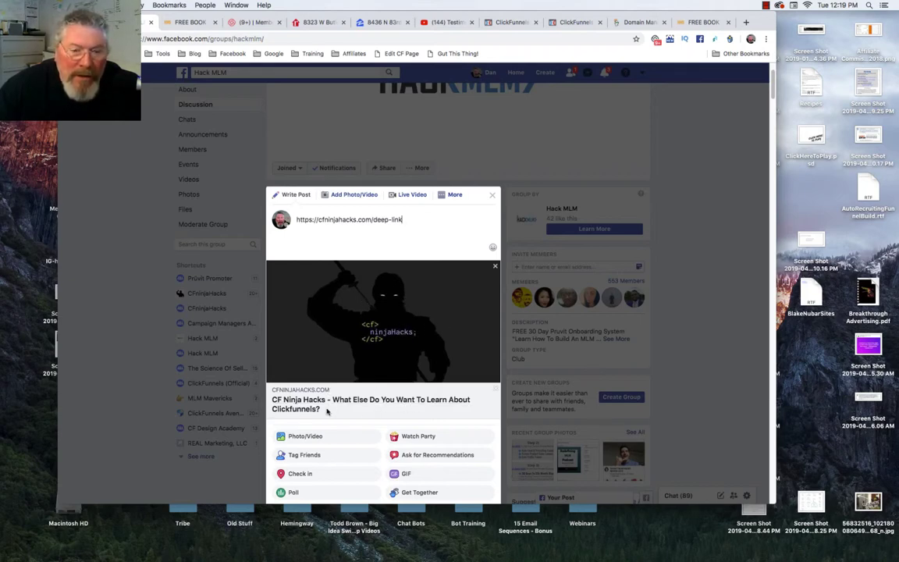
Step: Open the Deep Link page in the ClickFunnels editor and review the title, social image and preview in its SEO meta data
click(508, 22)
click(562, 22)
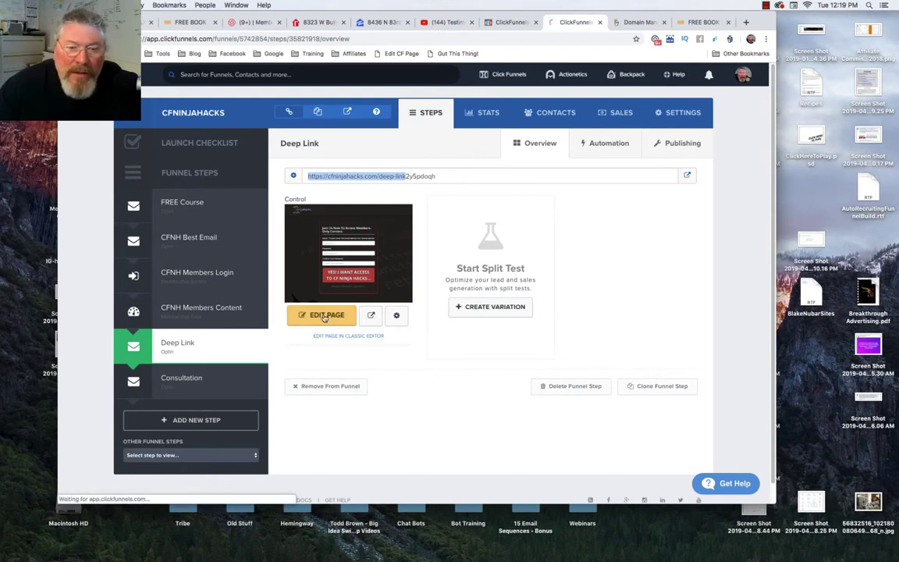
click(324, 316)
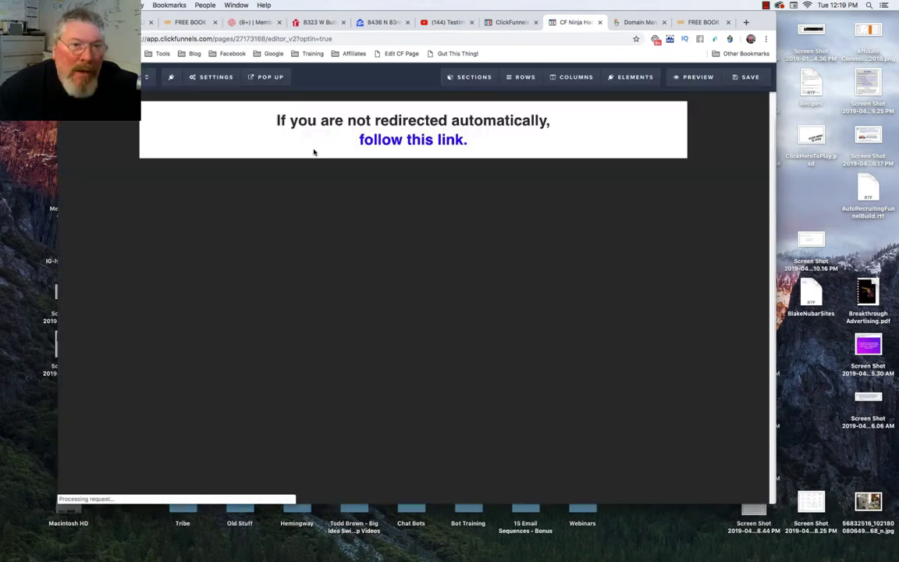
click(211, 77)
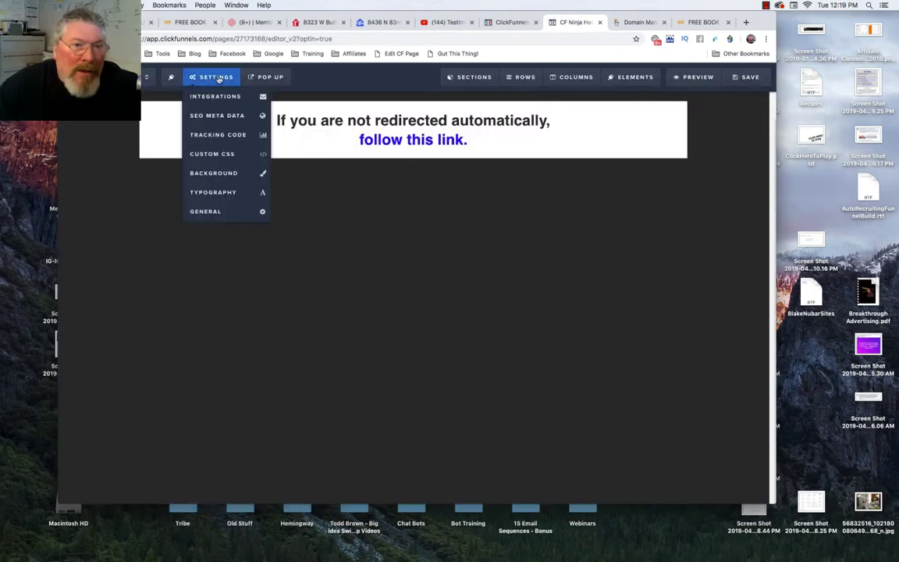
click(221, 117)
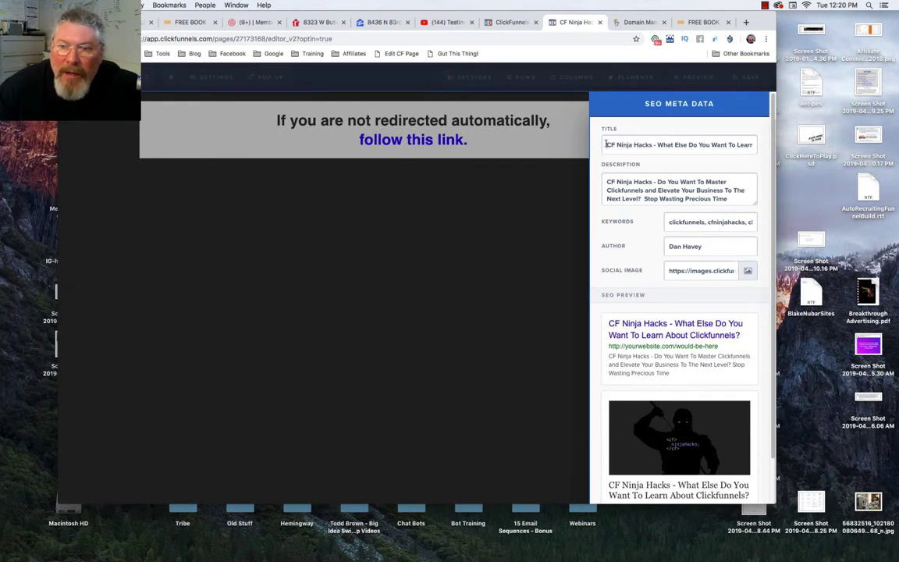
drag(605, 144, 711, 134)
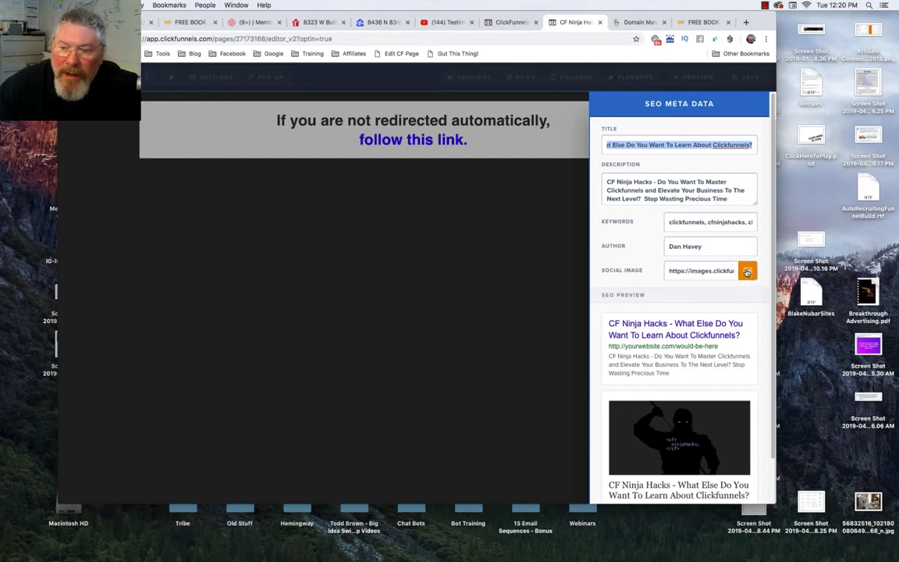
scroll(681, 375, down, 3)
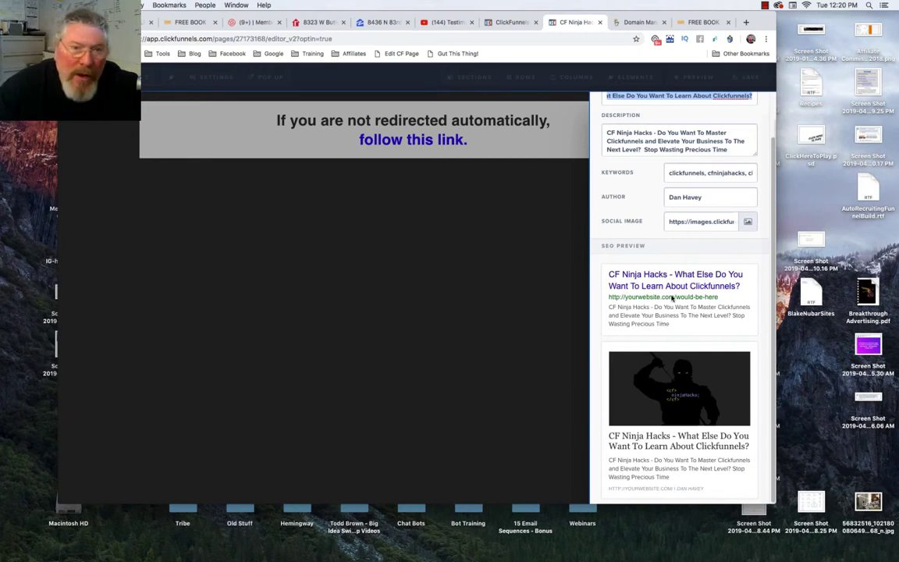
Step: Close the SEO meta data and inspect the target URL of the page's "follow this link." text link
click(413, 216)
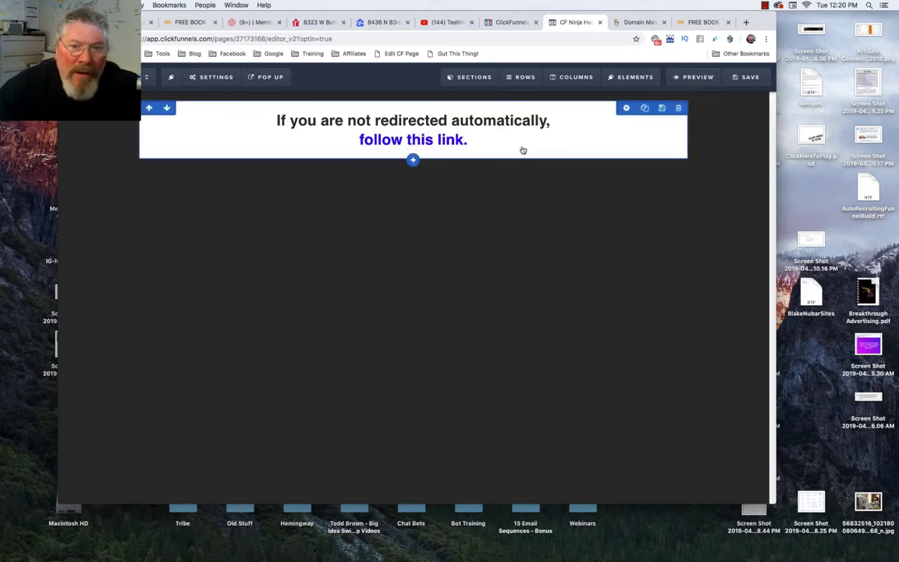
click(409, 145)
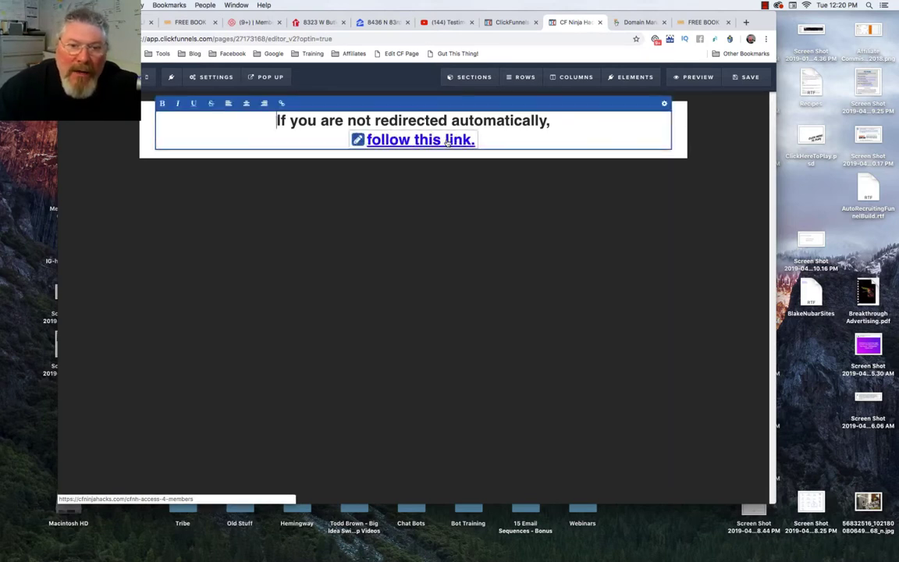
click(358, 140)
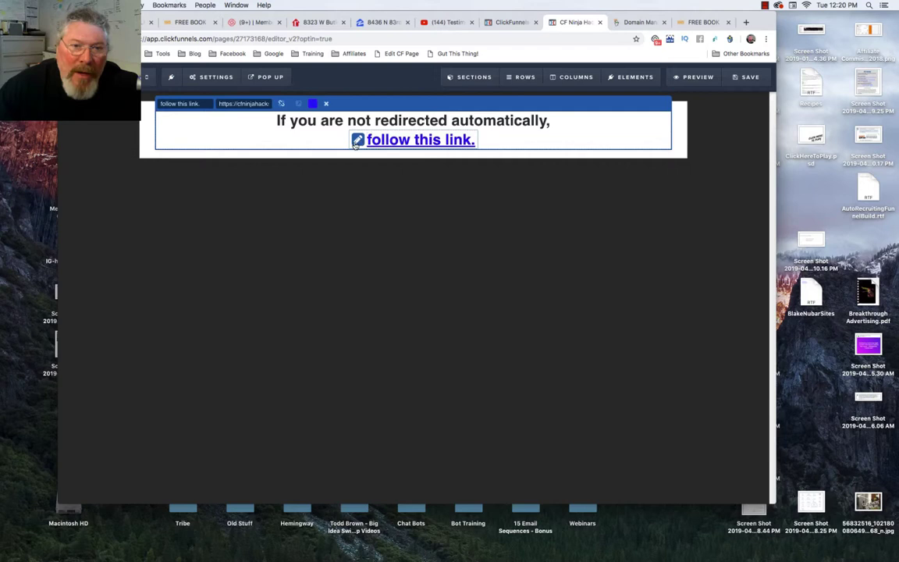
click(241, 104)
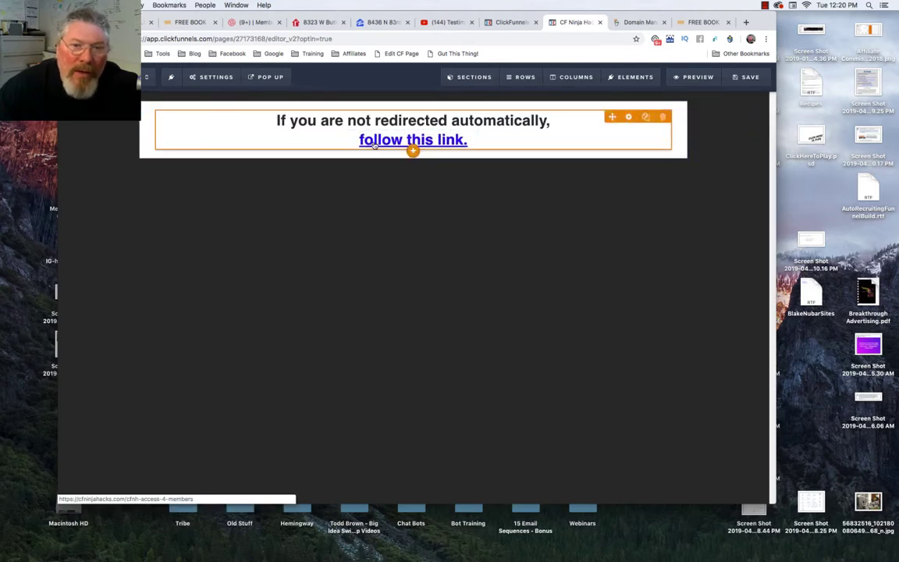
click(411, 143)
click(358, 141)
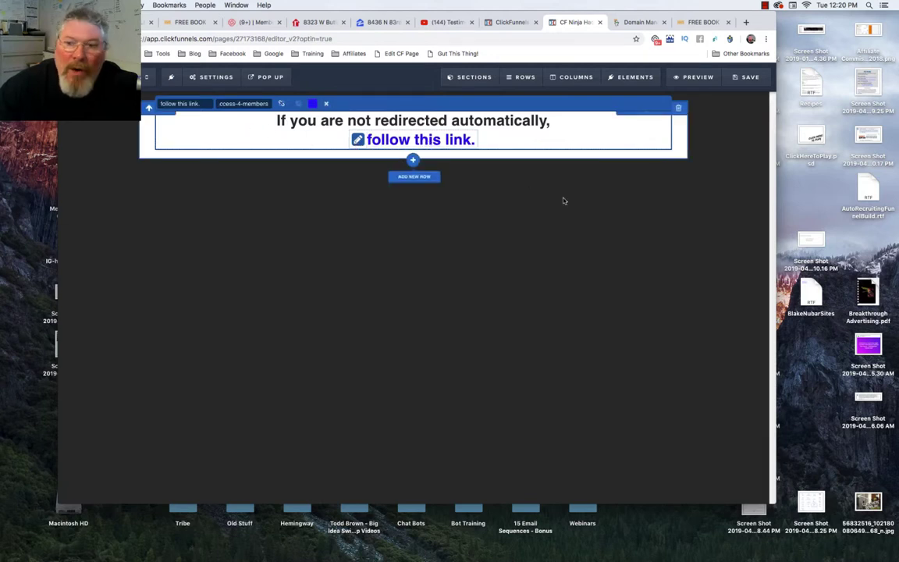
click(612, 200)
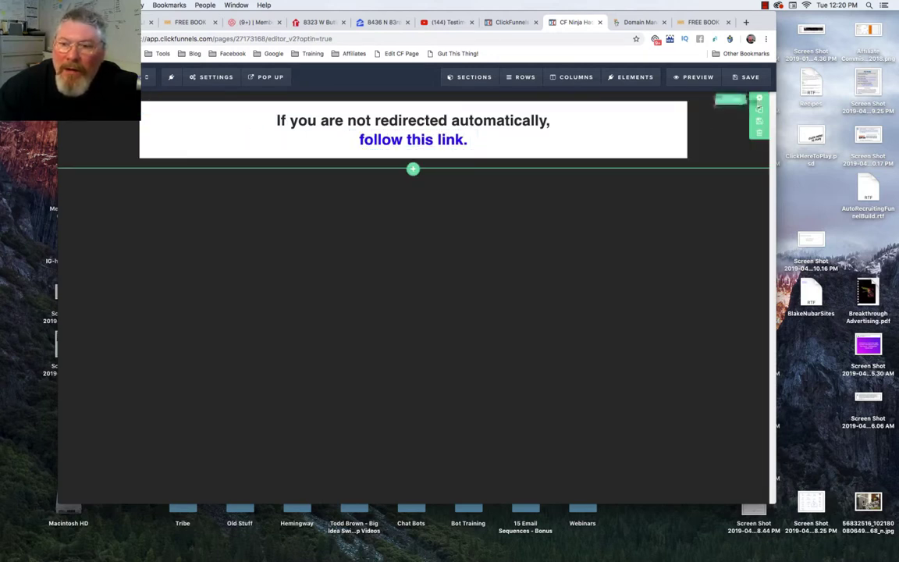
Step: Review the advanced animation settings of the section holding the redirect message, including its type, style and delay
click(759, 101)
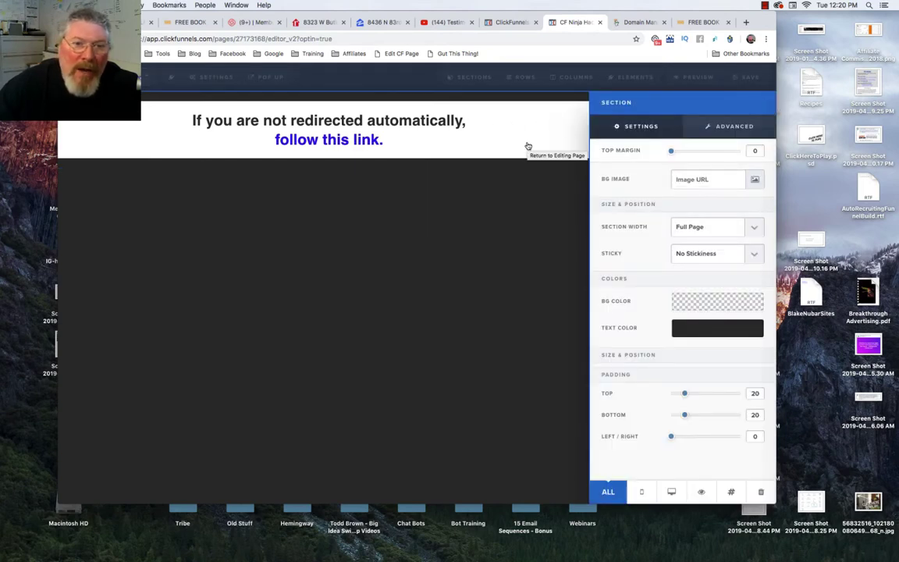
click(736, 131)
click(732, 151)
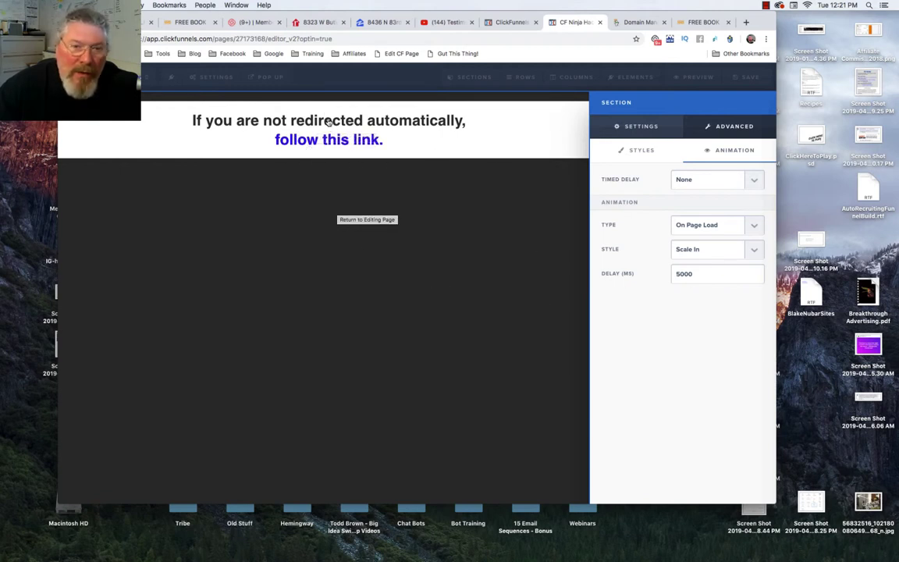
click(366, 219)
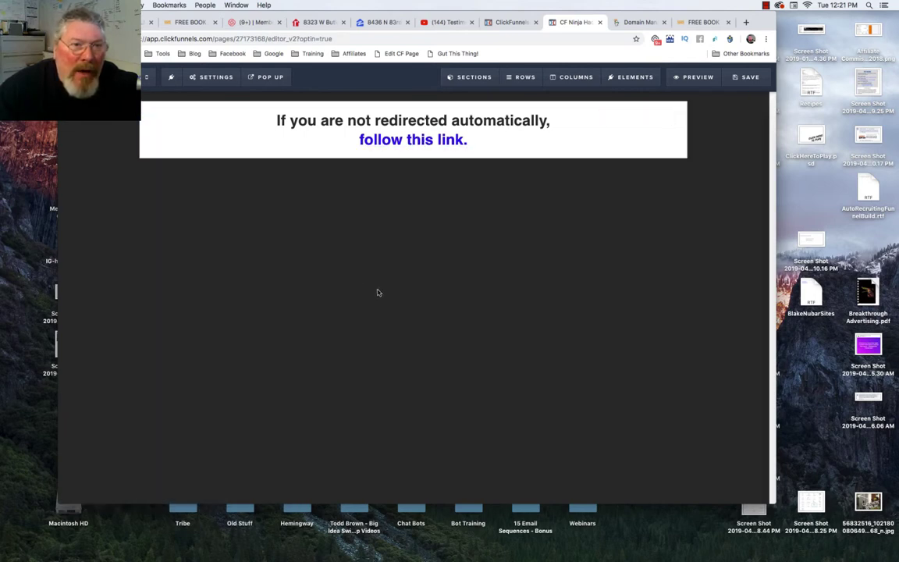
Step: Open the page's header tracking code and examine the noscript meta refresh tag and its full redirect URL
click(217, 78)
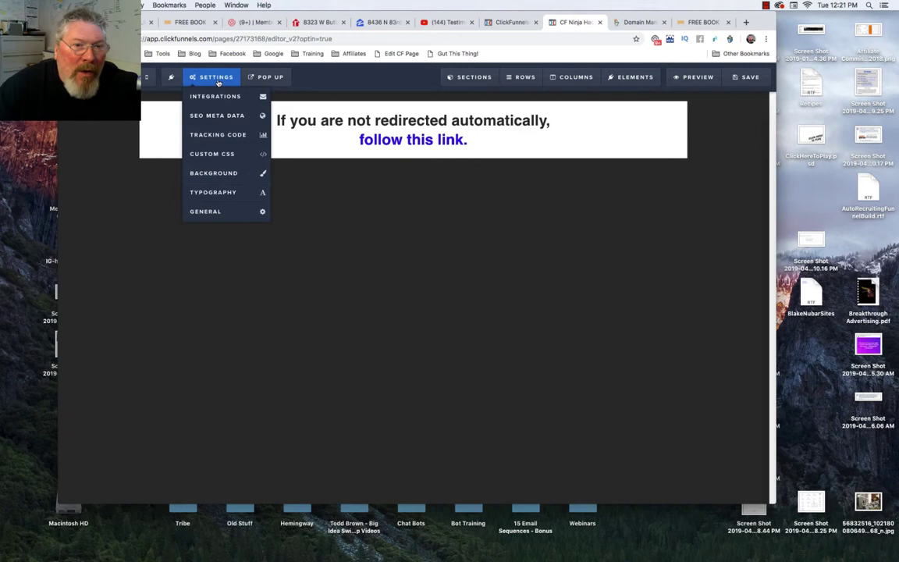
click(226, 136)
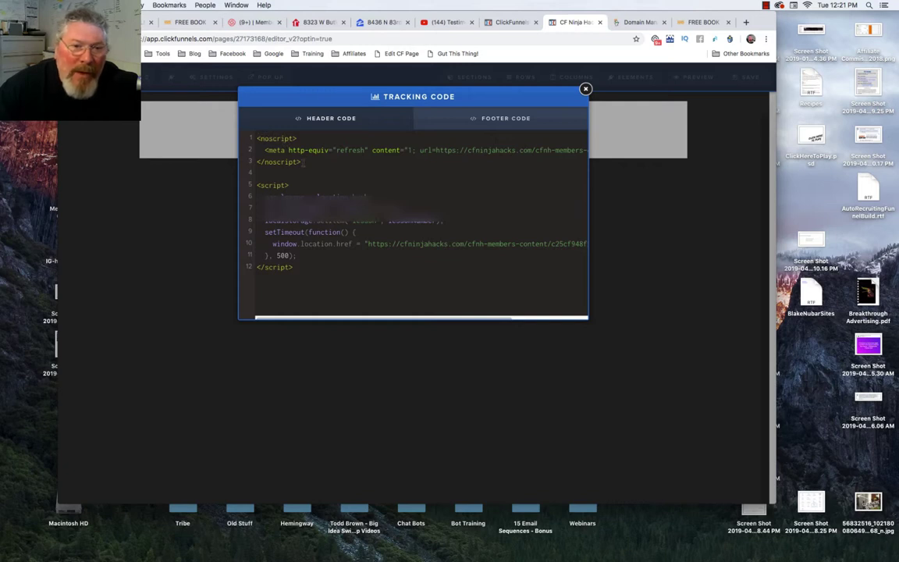
drag(303, 162, 258, 138)
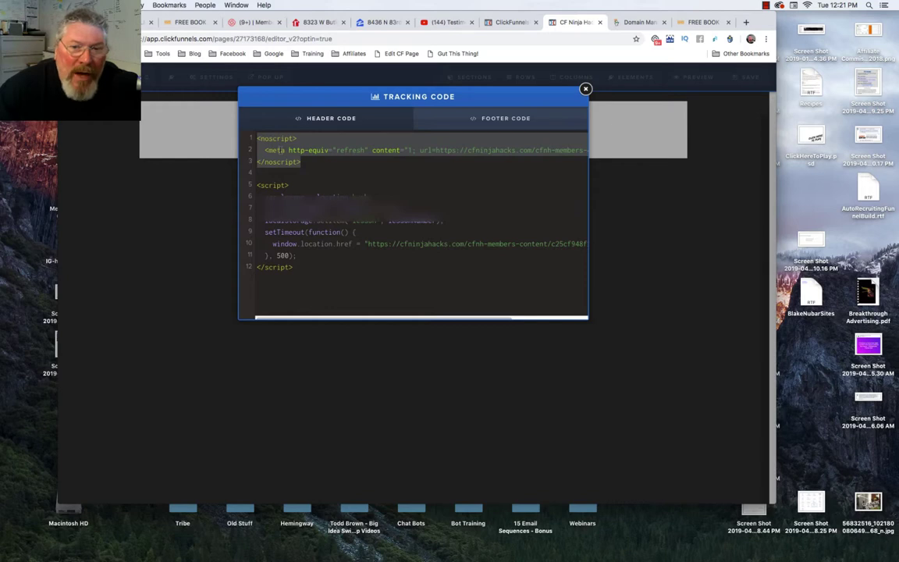
drag(279, 150, 413, 150)
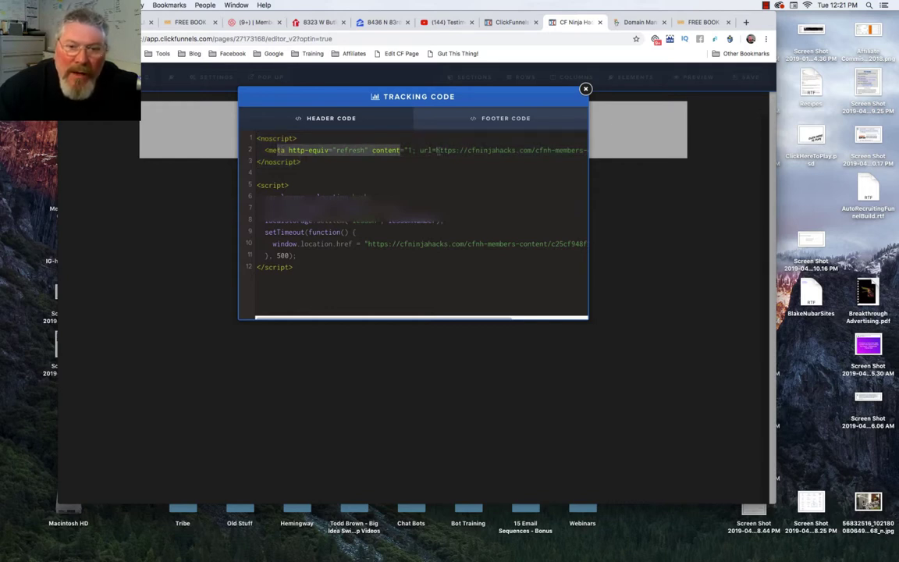
click(436, 150)
drag(436, 151, 570, 155)
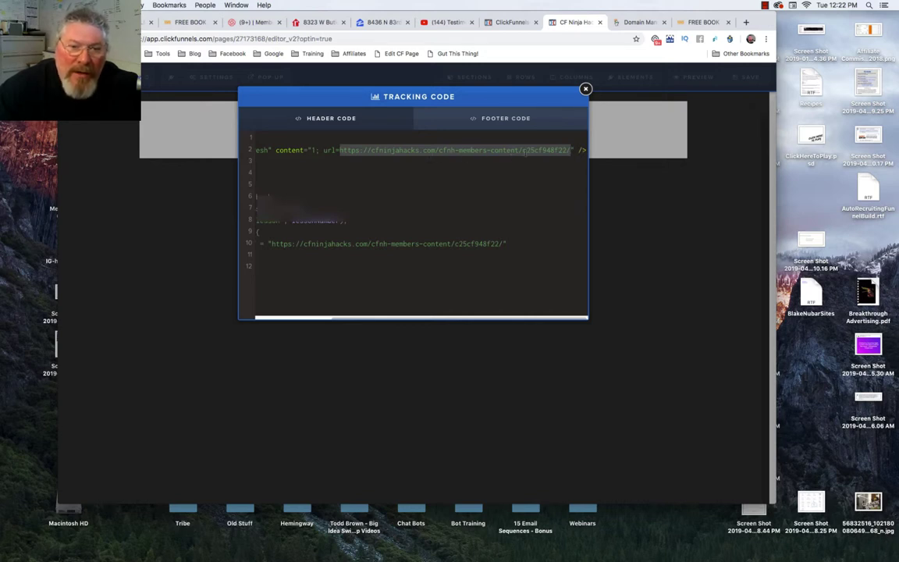
drag(341, 319, 257, 316)
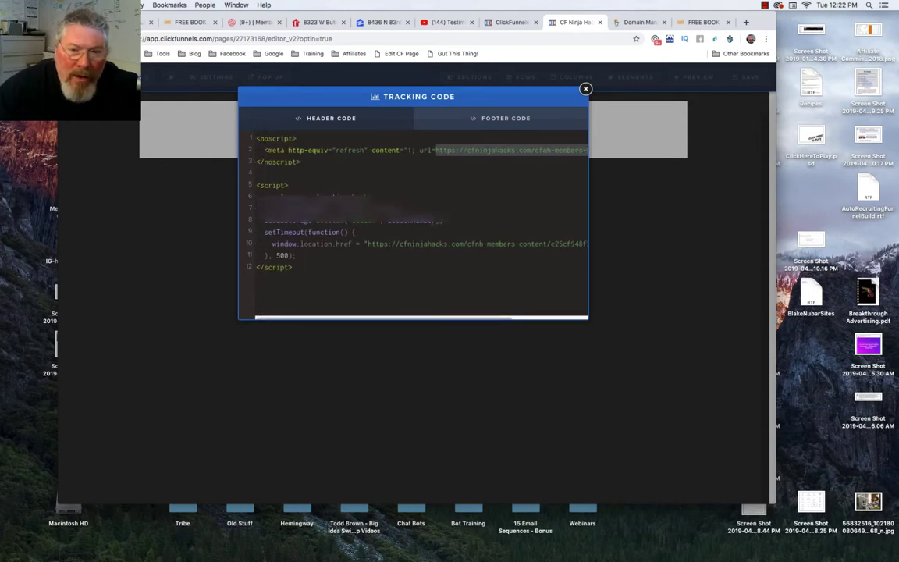
Step: Examine the script block's code and its window.location.href redirect URL in the header code, and close the tracking code
mouse_move(261, 197)
mouse_down()
mouse_move(249, 201)
mouse_move(232, 188)
mouse_move(251, 201)
mouse_up()
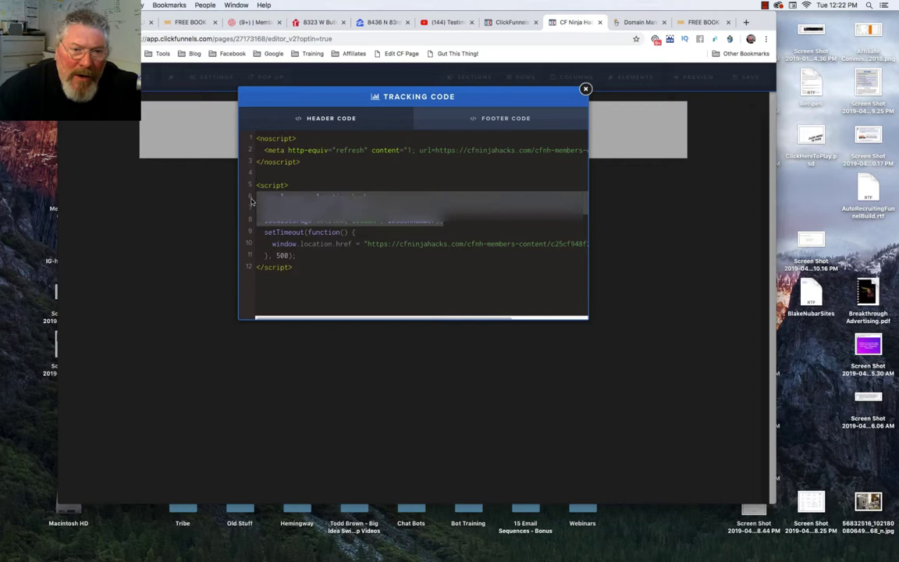
click(337, 184)
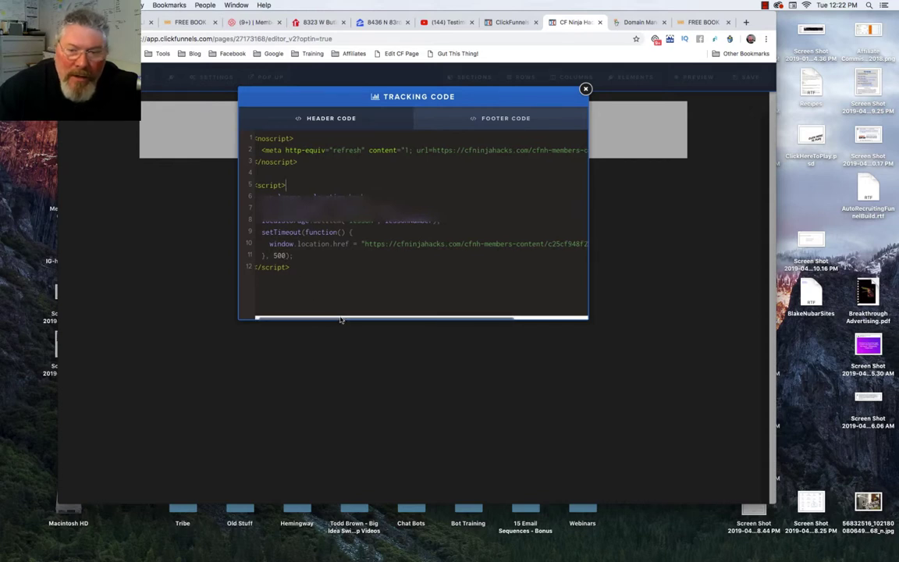
drag(334, 317, 387, 318)
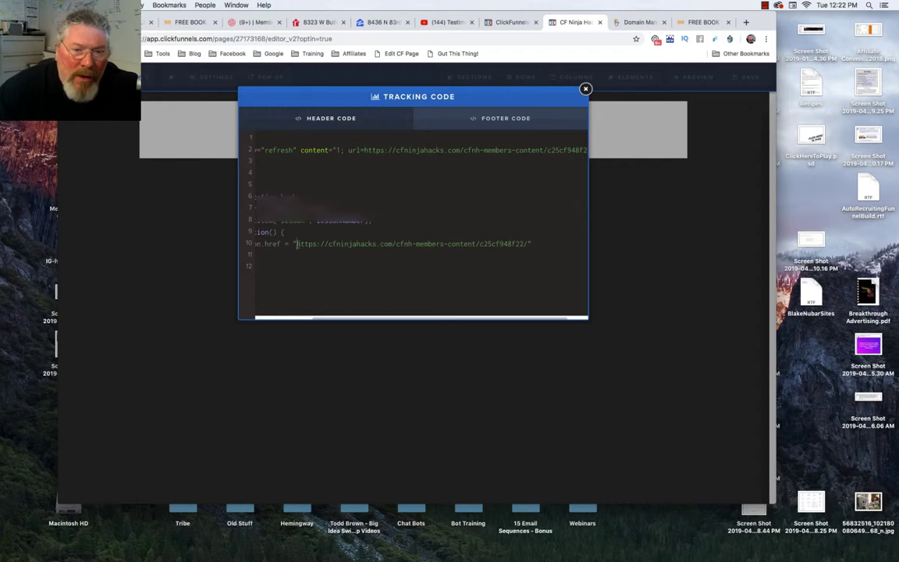
drag(297, 244, 531, 242)
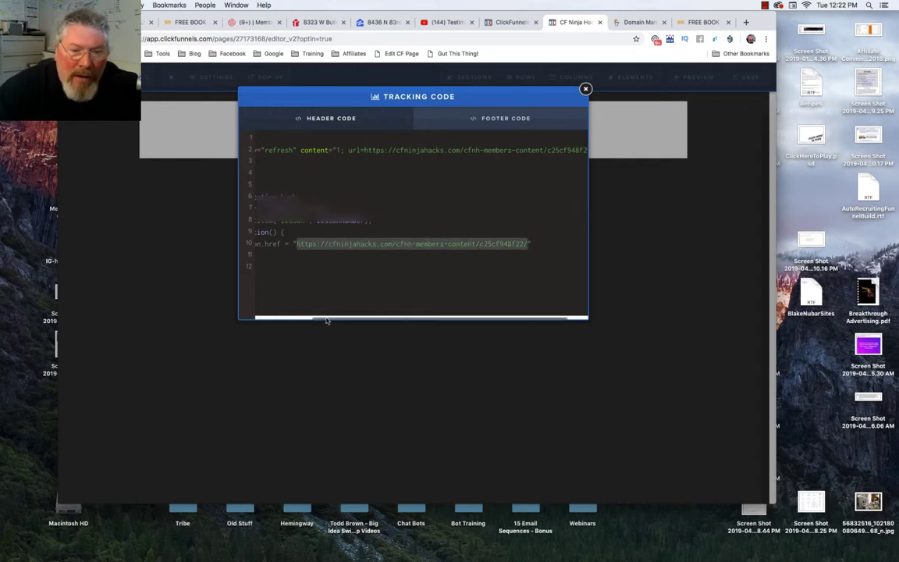
drag(327, 318, 259, 319)
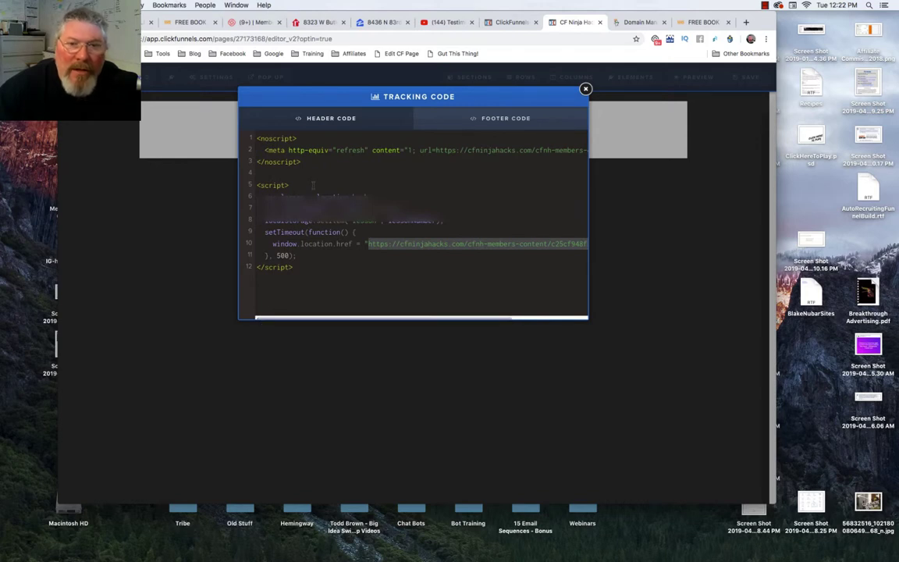
click(212, 148)
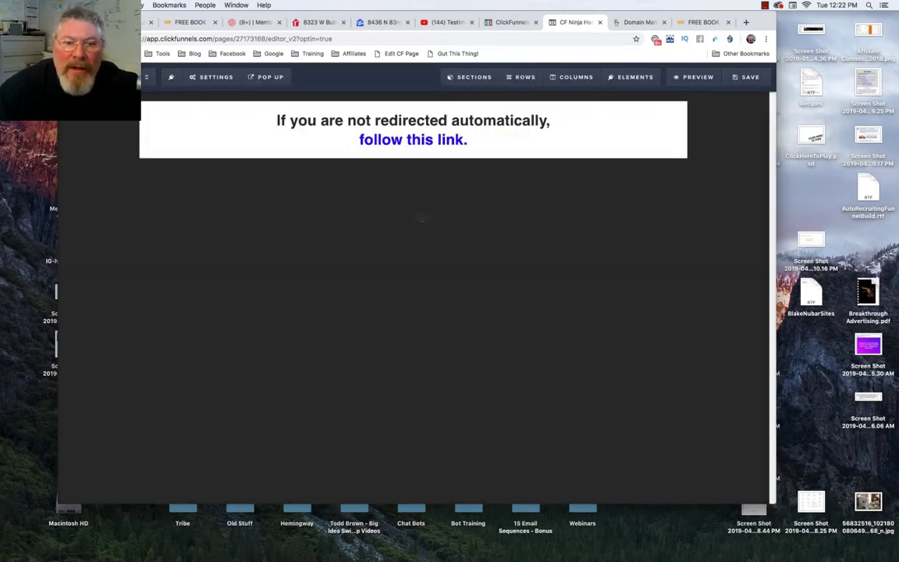